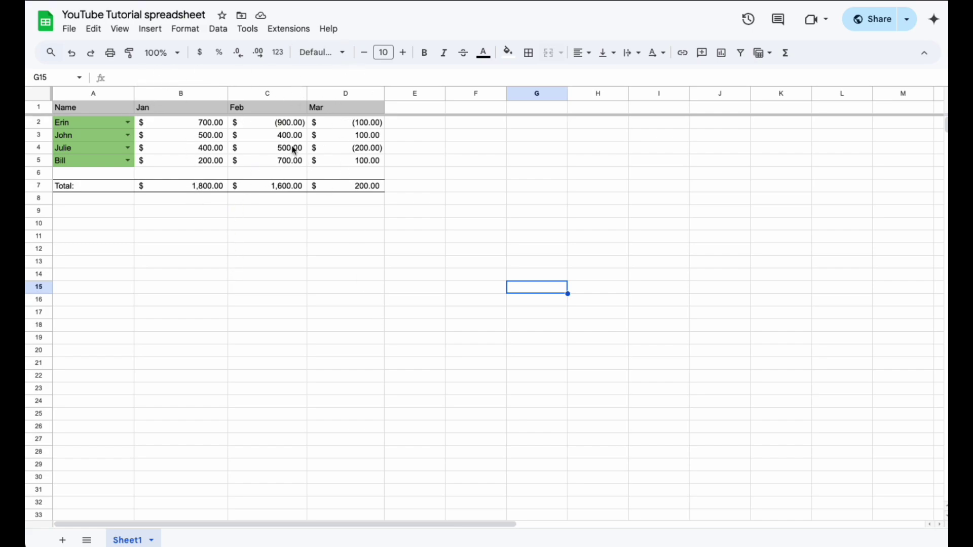
# Inspect the negative amounts in the Feb and Mar columns
pyautogui.click(258, 124)
pyautogui.click(337, 127)
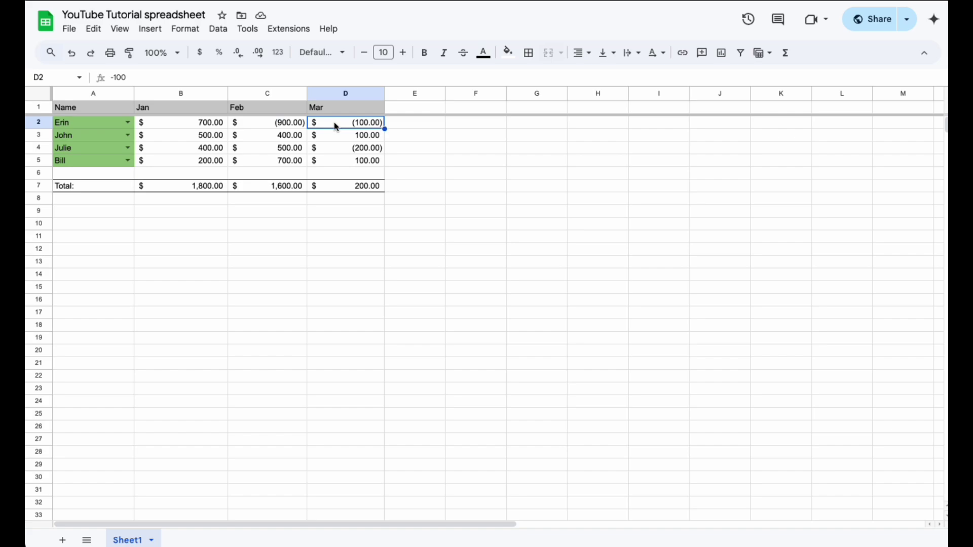
pyautogui.click(335, 151)
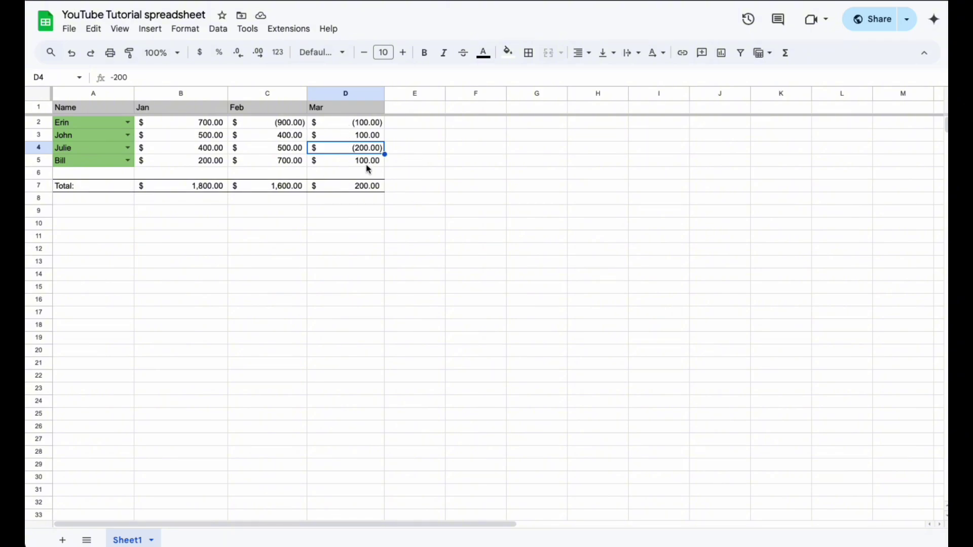
pyautogui.click(339, 124)
pyautogui.click(268, 124)
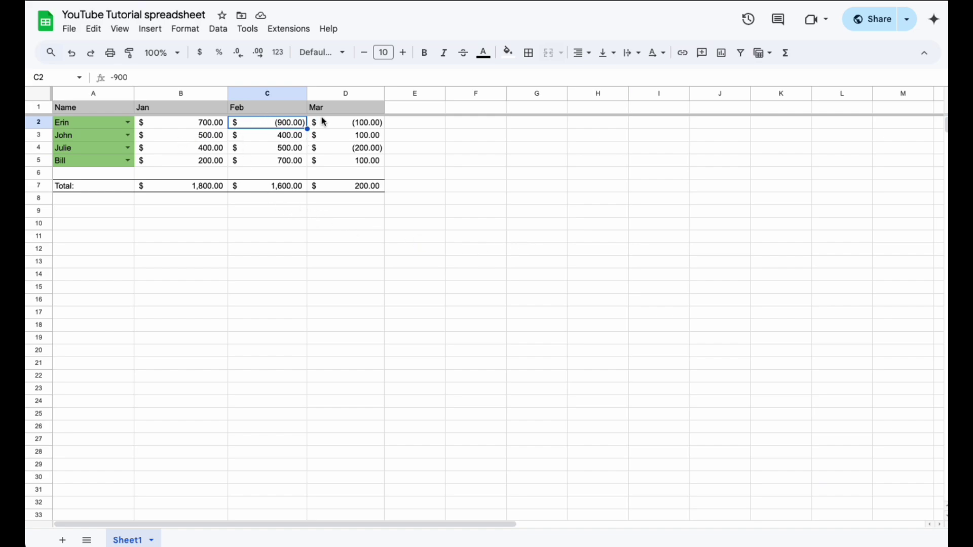
pyautogui.moveTo(158, 124); pyautogui.dragTo(346, 157)
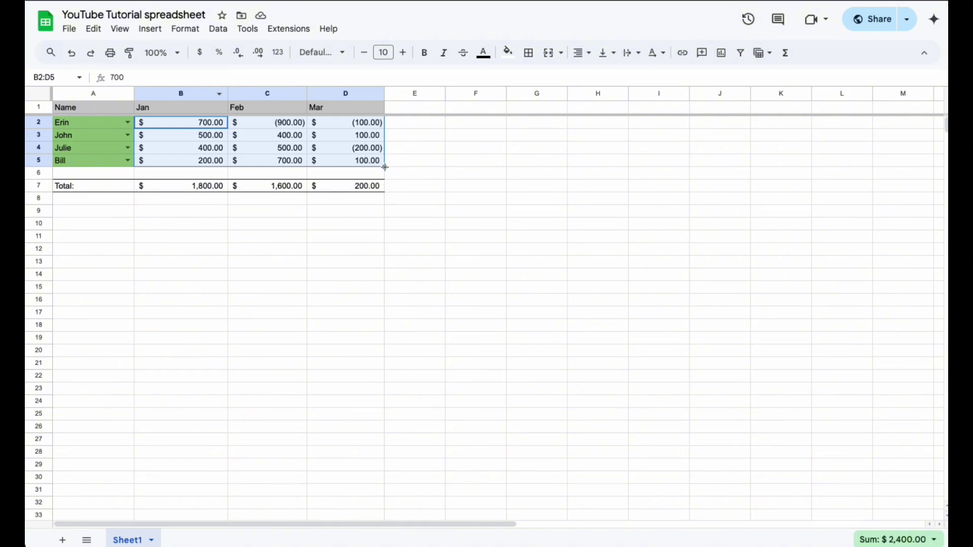
pyautogui.moveTo(385, 167); pyautogui.dragTo(310, 166)
pyautogui.moveTo(161, 122); pyautogui.dragTo(598, 174)
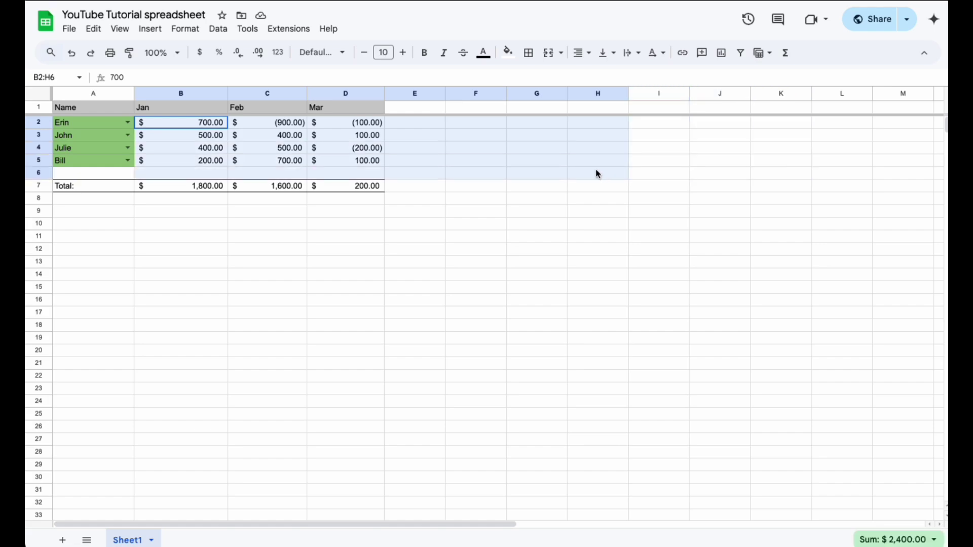
pyautogui.click(509, 213)
# Create a conditional formatting rule for the monthly amounts in B2:D5 that applies to values less than 0
pyautogui.moveTo(204, 126); pyautogui.dragTo(376, 162)
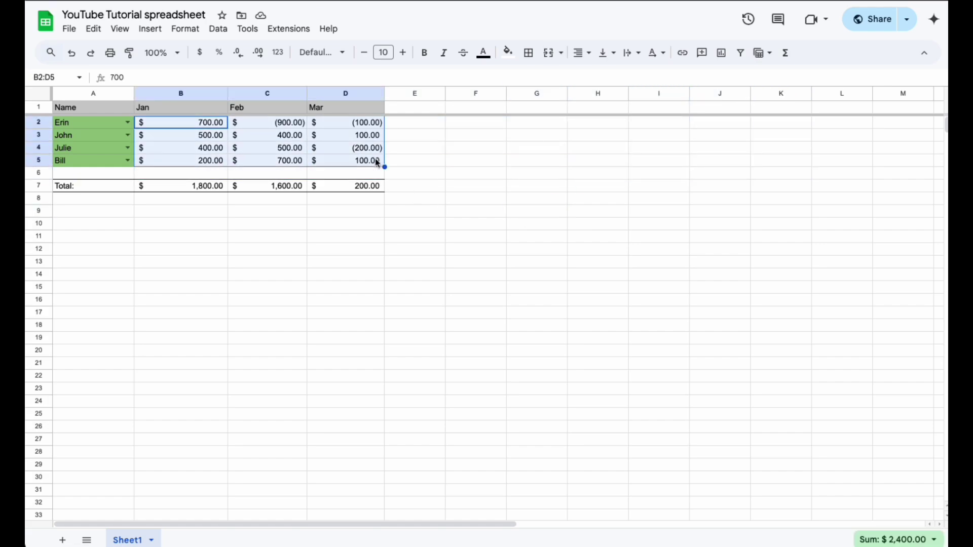
pyautogui.click(185, 29)
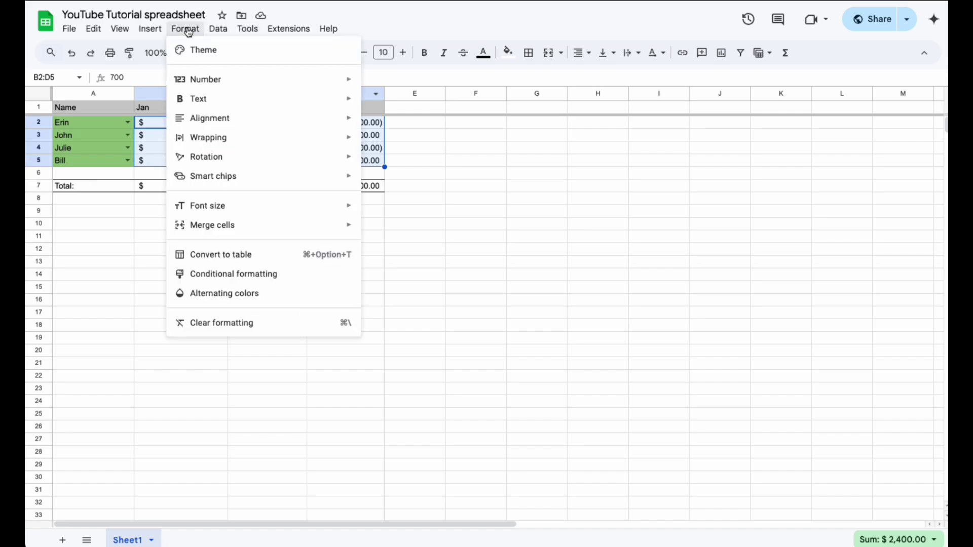
pyautogui.click(253, 279)
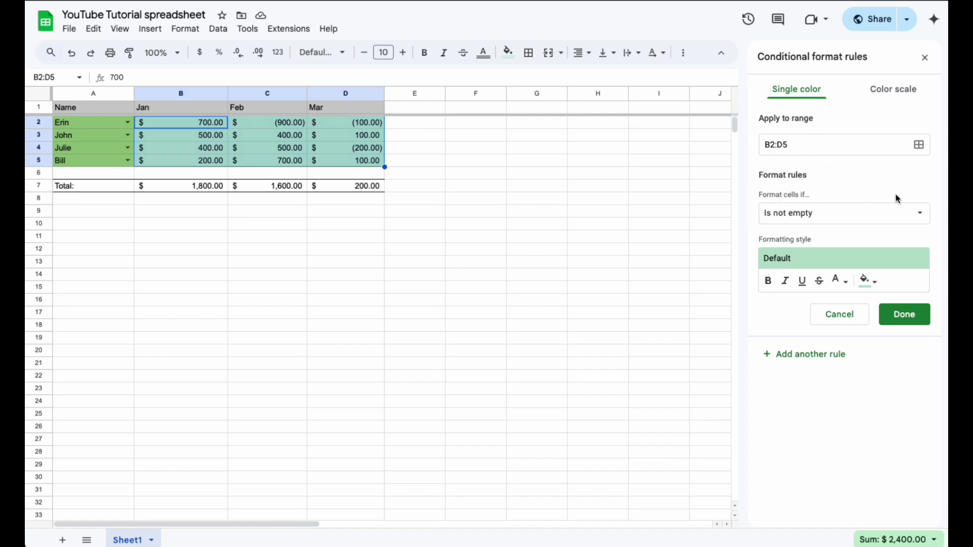
pyautogui.click(922, 217)
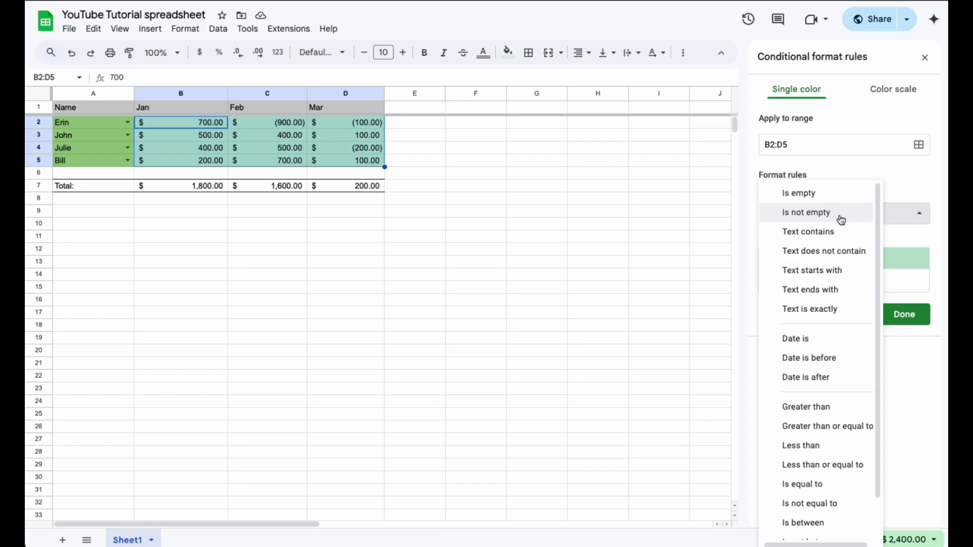
pyautogui.scroll(-1, 833, 369)
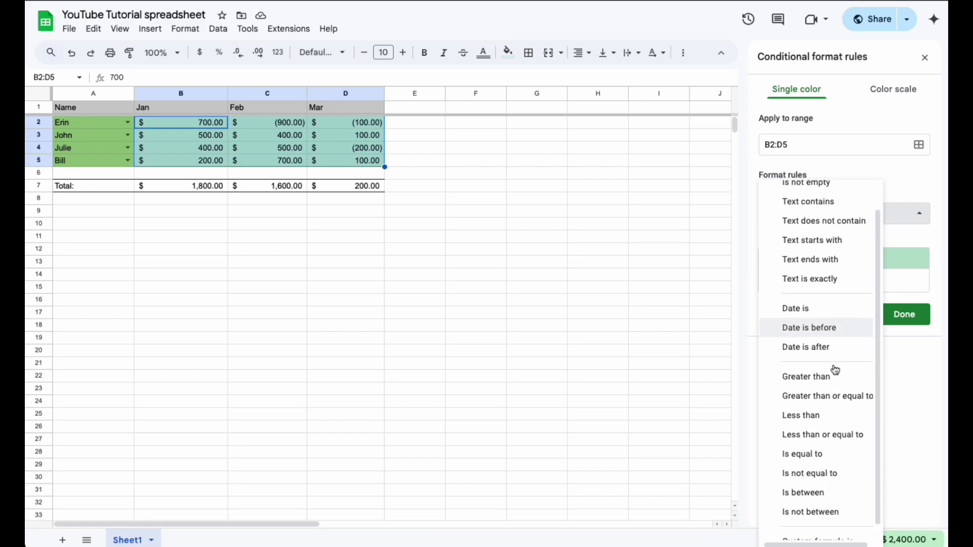
pyautogui.scroll(1, 835, 370)
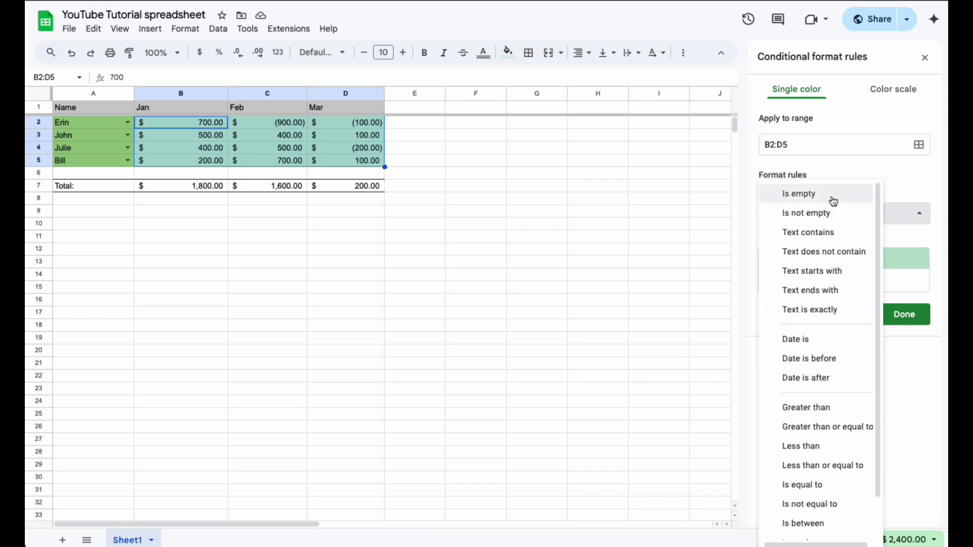
pyautogui.scroll(-1, 828, 344)
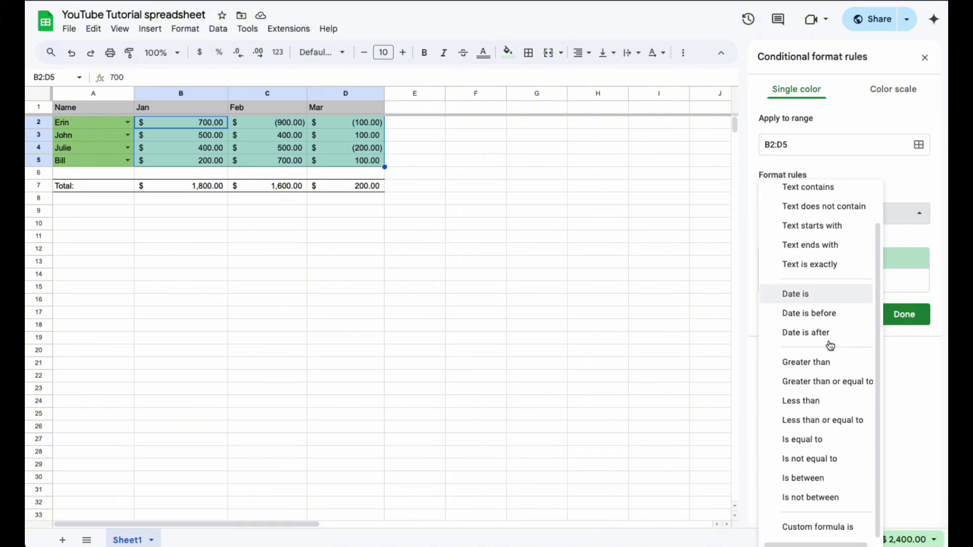
pyautogui.click(820, 404)
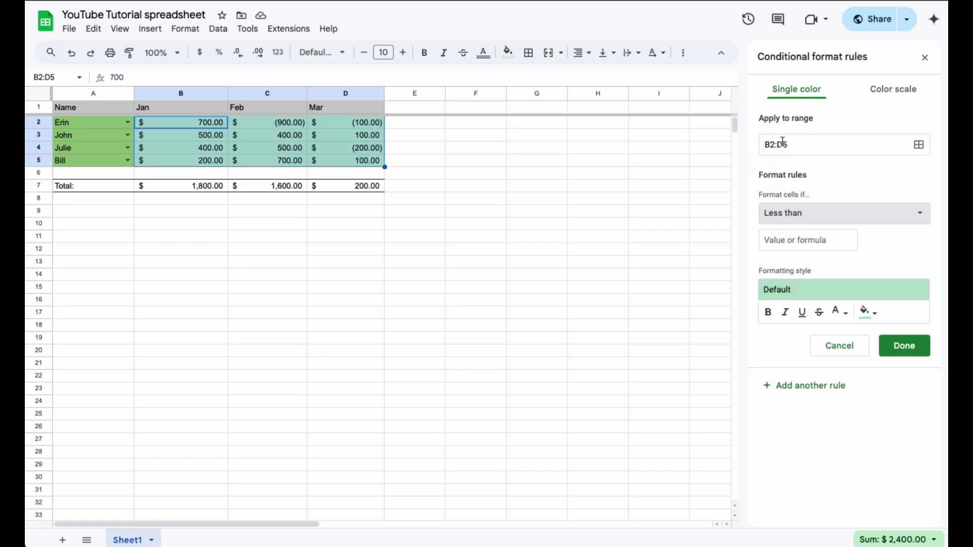
pyautogui.click(782, 238)
pyautogui.write('0')
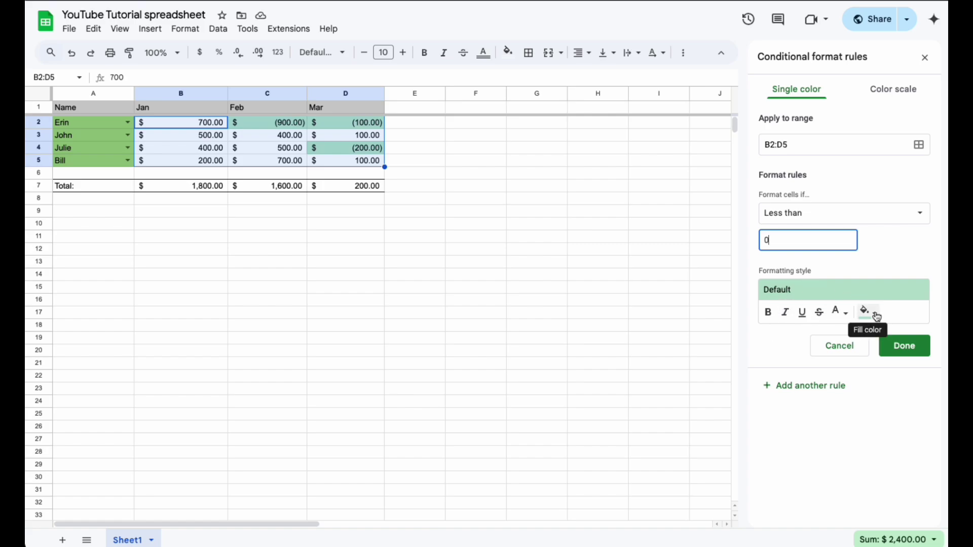
# Give the less-than-0 rule a light red fill, save it and close the conditional format rules
pyautogui.click(874, 314)
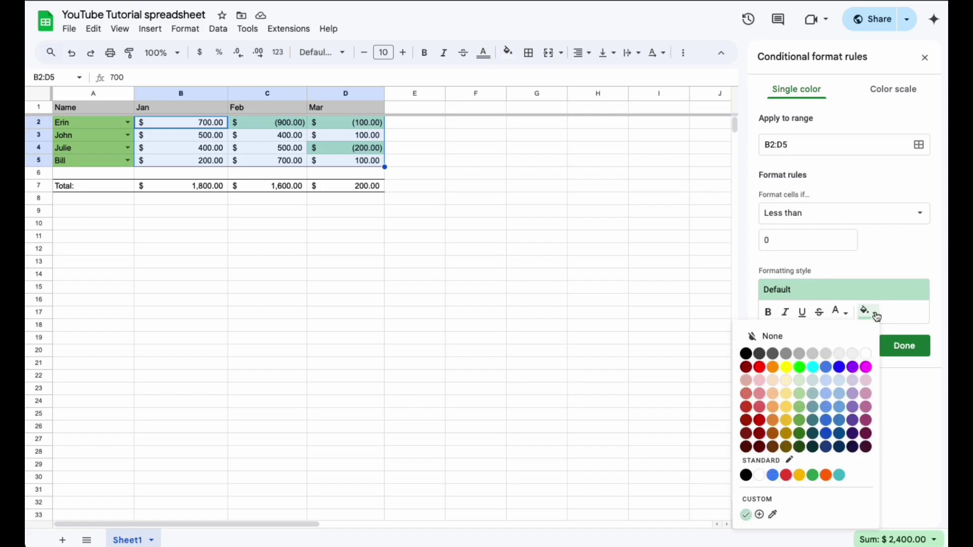
pyautogui.click(759, 399)
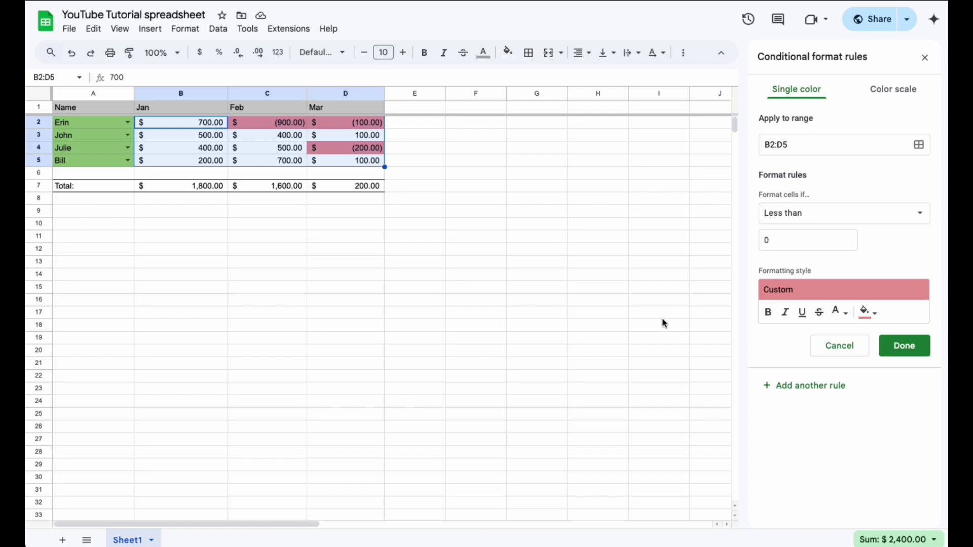
pyautogui.click(907, 350)
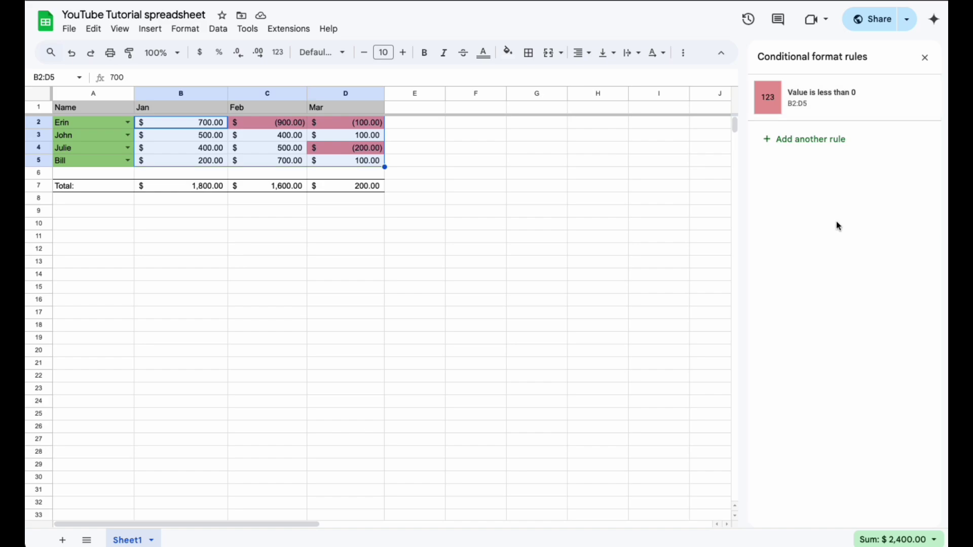
pyautogui.click(439, 225)
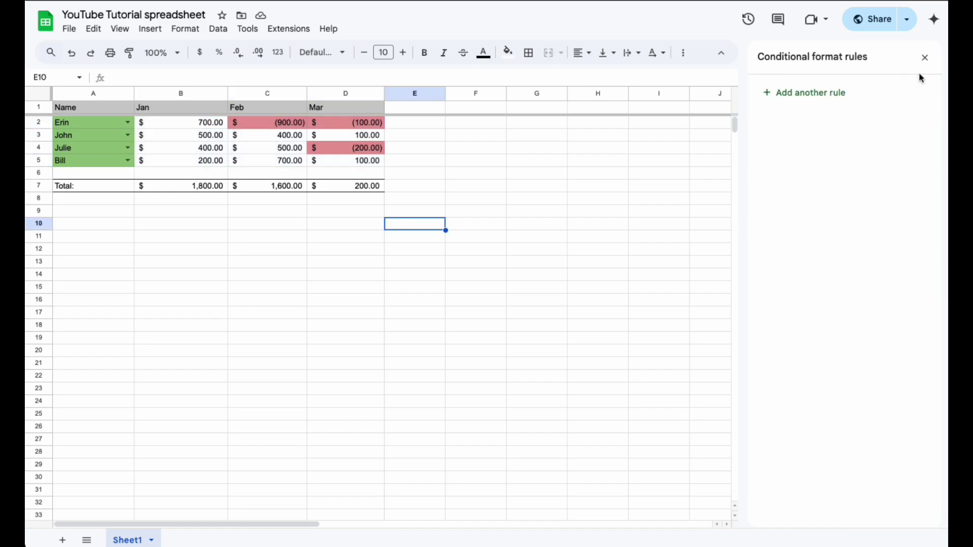
pyautogui.click(925, 57)
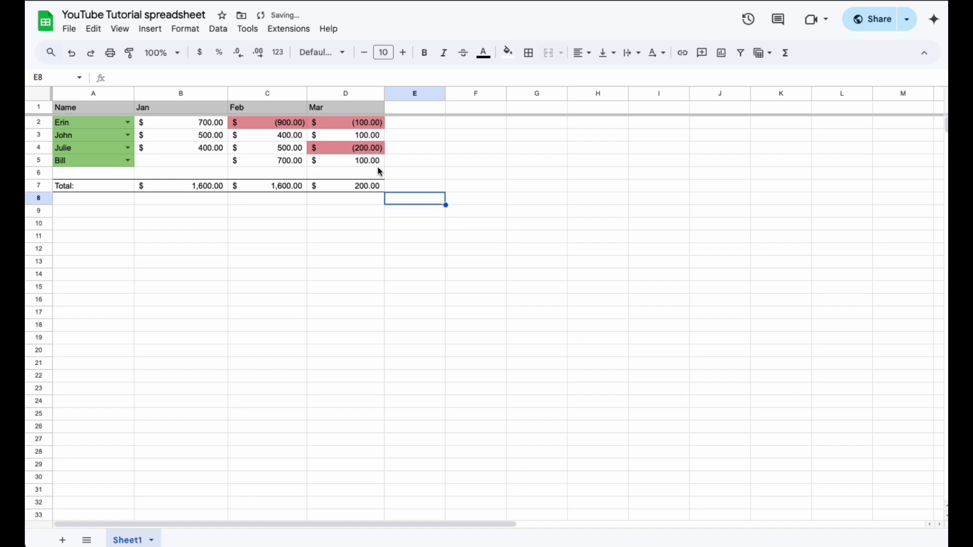
# Set the Mar amount in cell D5 to 1000
pyautogui.click(357, 161)
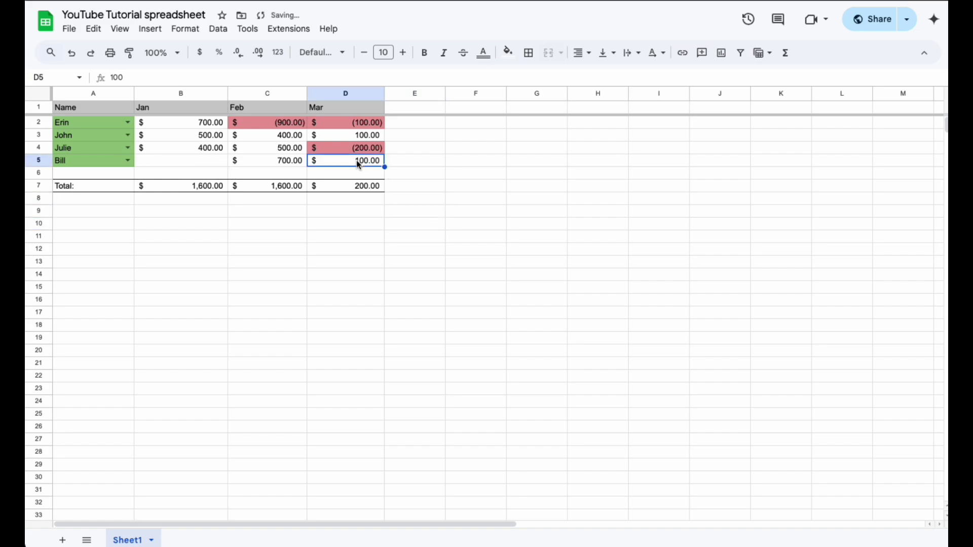
pyautogui.write('1000')
pyautogui.click(429, 163)
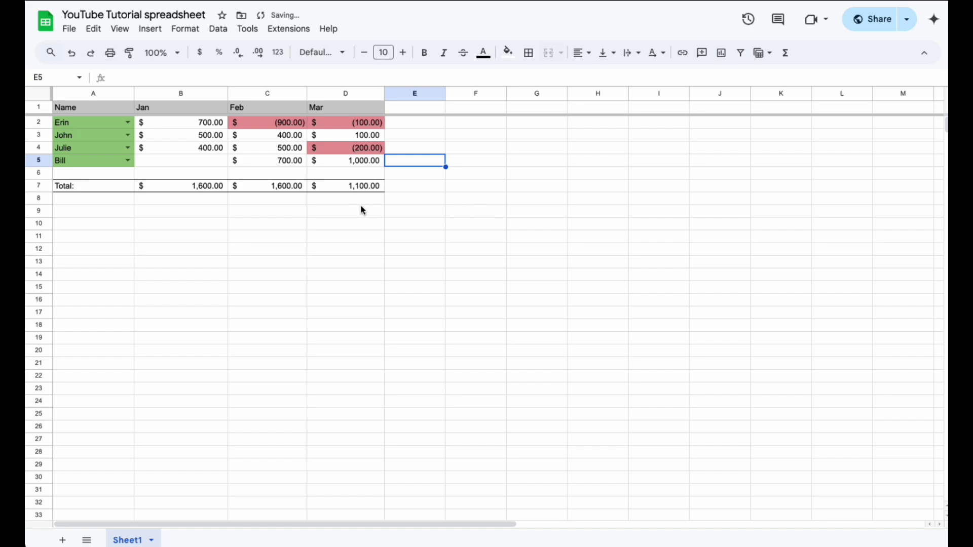
# Add a second conditional formatting rule for B2:D5 that applies to values greater than or equal to 1000
pyautogui.moveTo(155, 123); pyautogui.dragTo(363, 162)
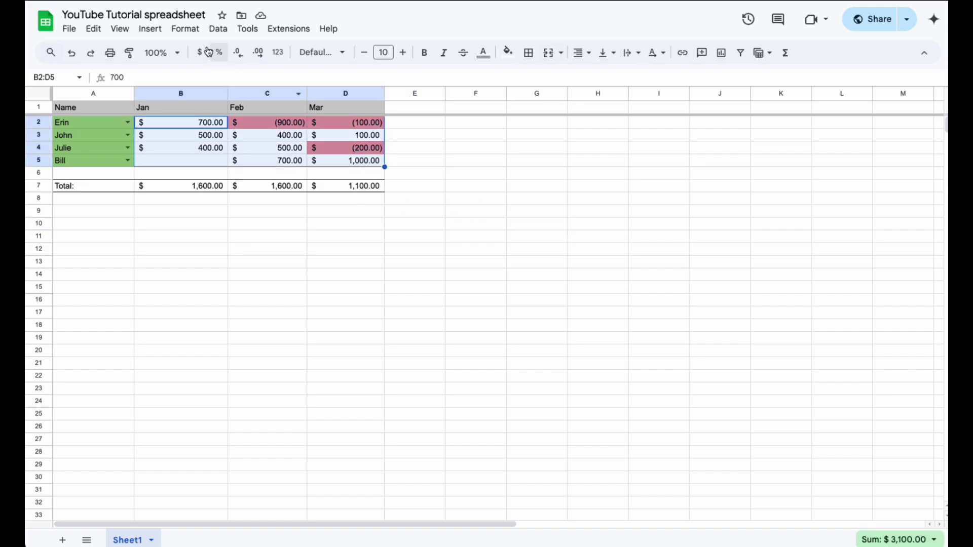
pyautogui.click(185, 29)
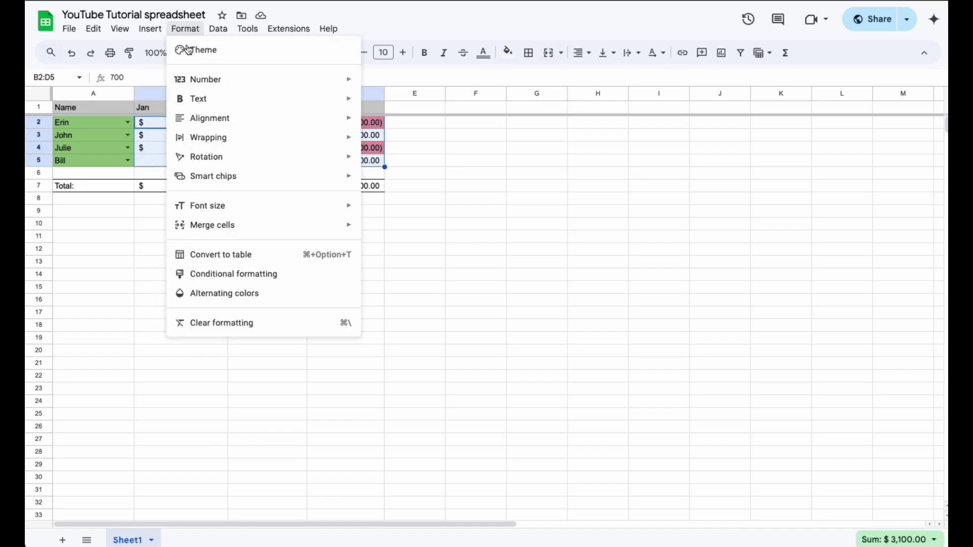
pyautogui.click(250, 277)
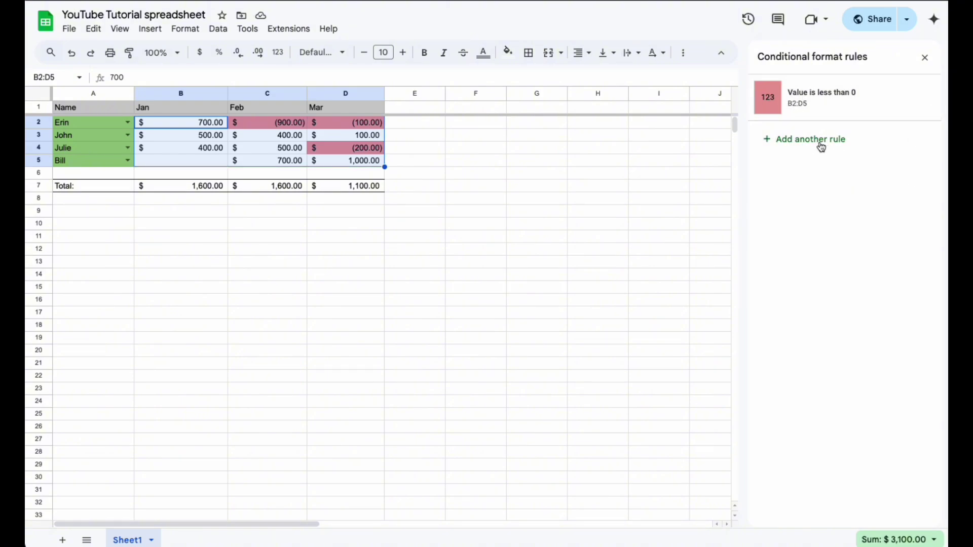
pyautogui.click(790, 140)
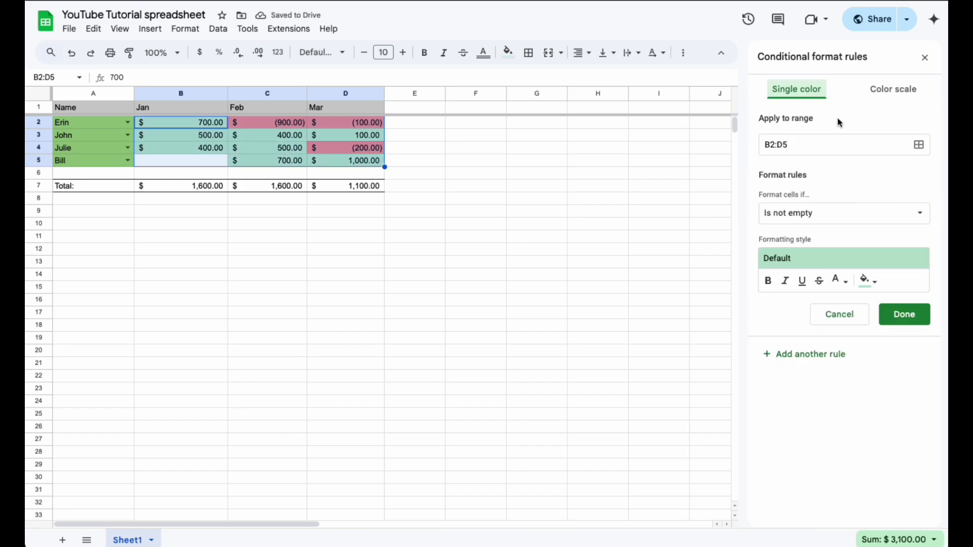
pyautogui.click(842, 212)
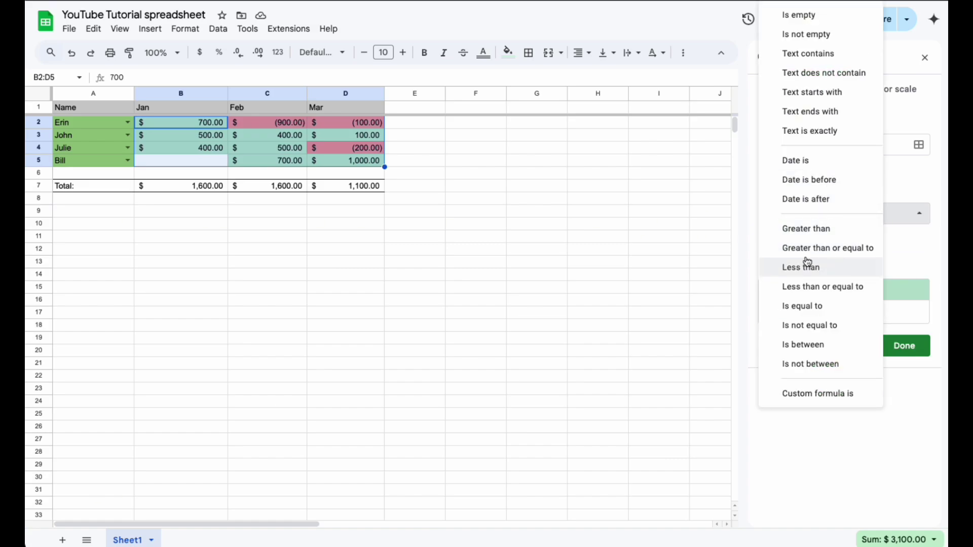
pyautogui.click(833, 252)
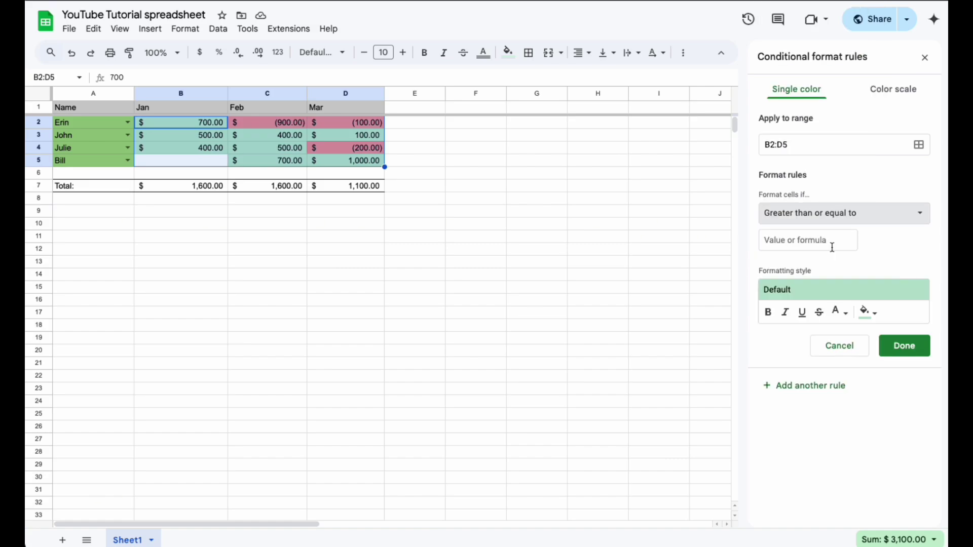
pyautogui.click(800, 235)
pyautogui.write('1000')
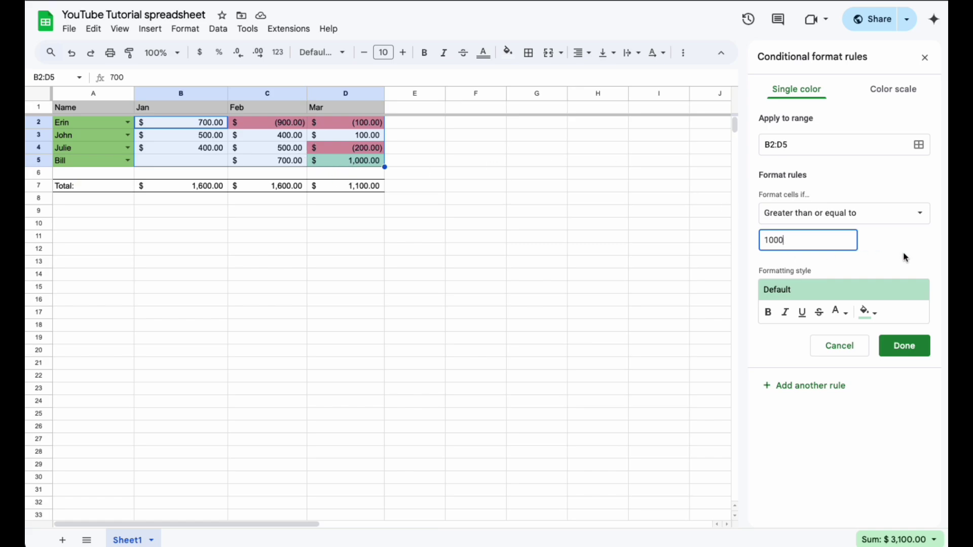
# Give the 1000-or-more rule a light green fill, save it and close the conditional format rules
pyautogui.click(873, 315)
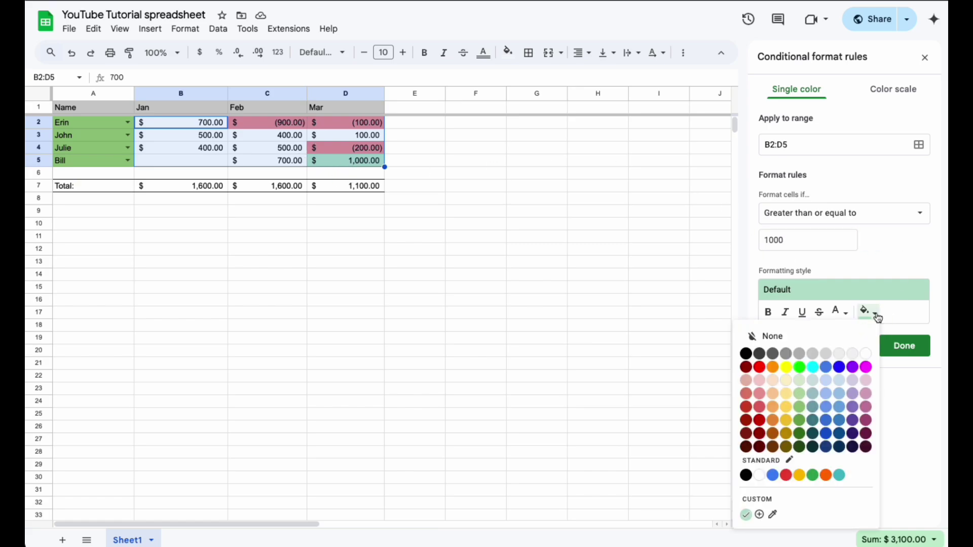
pyautogui.click(800, 395)
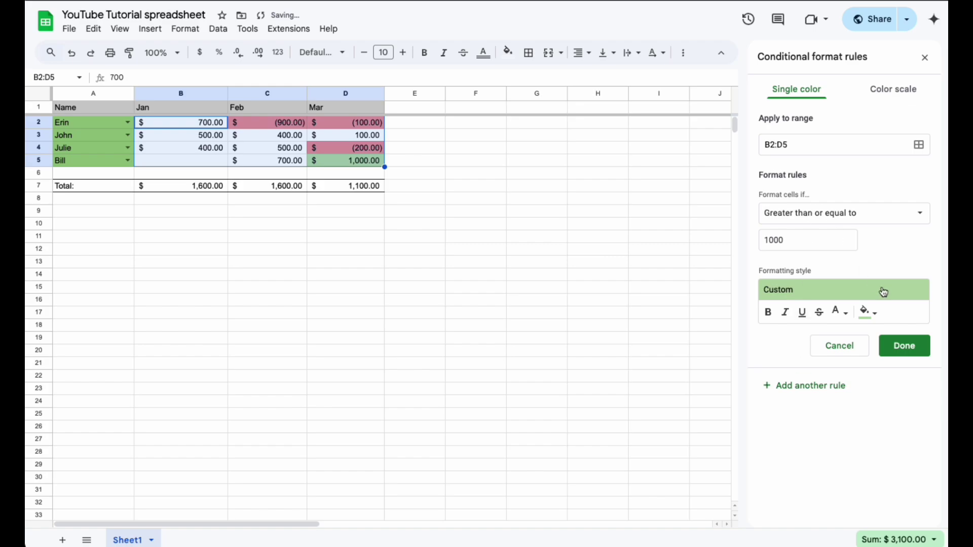
pyautogui.click(903, 346)
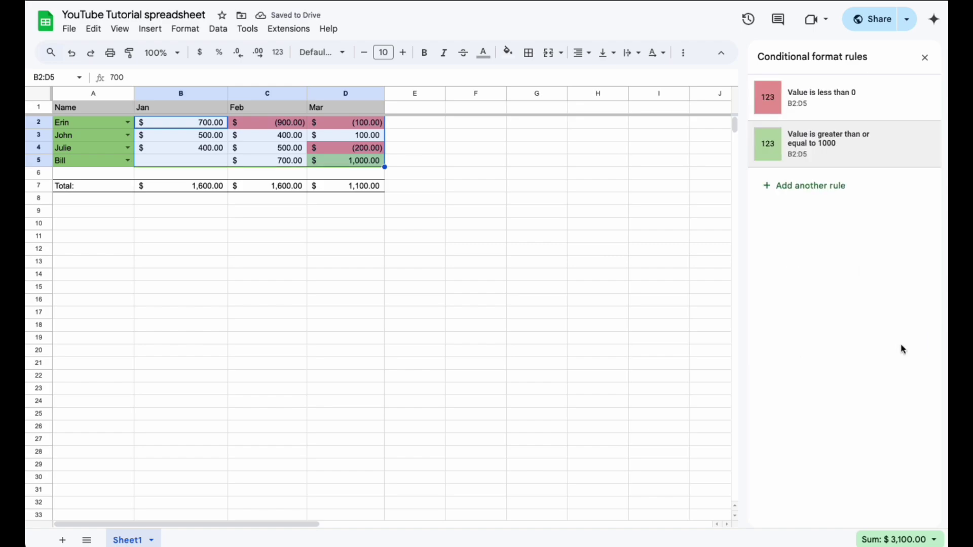
pyautogui.click(558, 200)
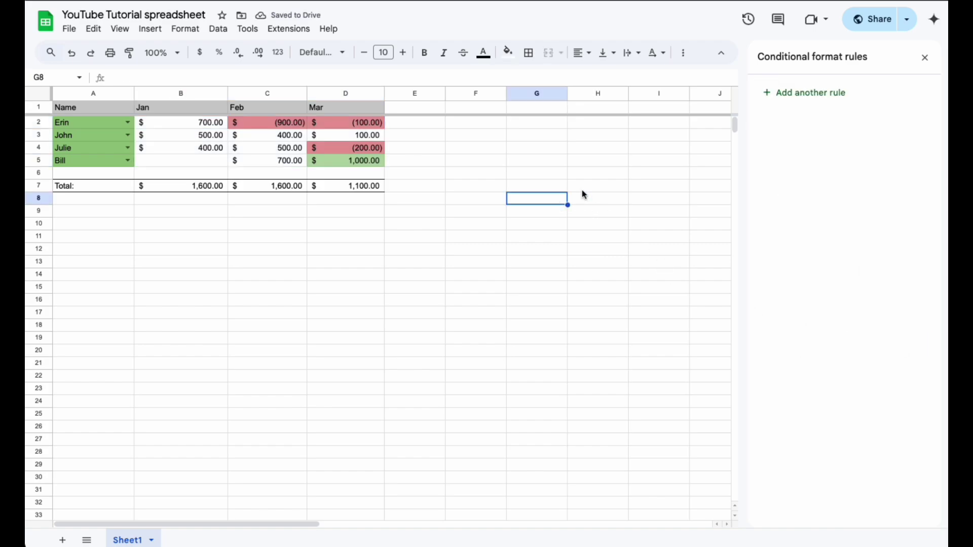
pyautogui.click(925, 57)
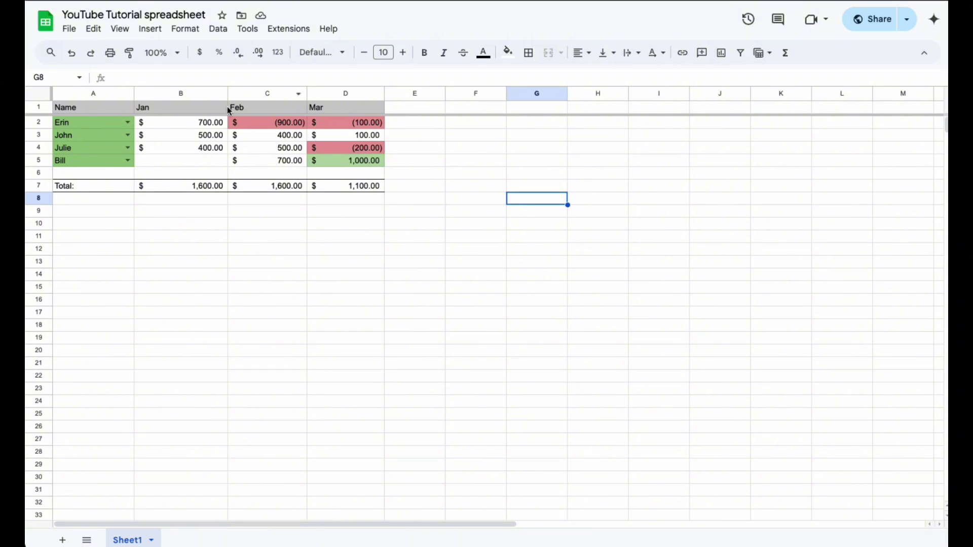